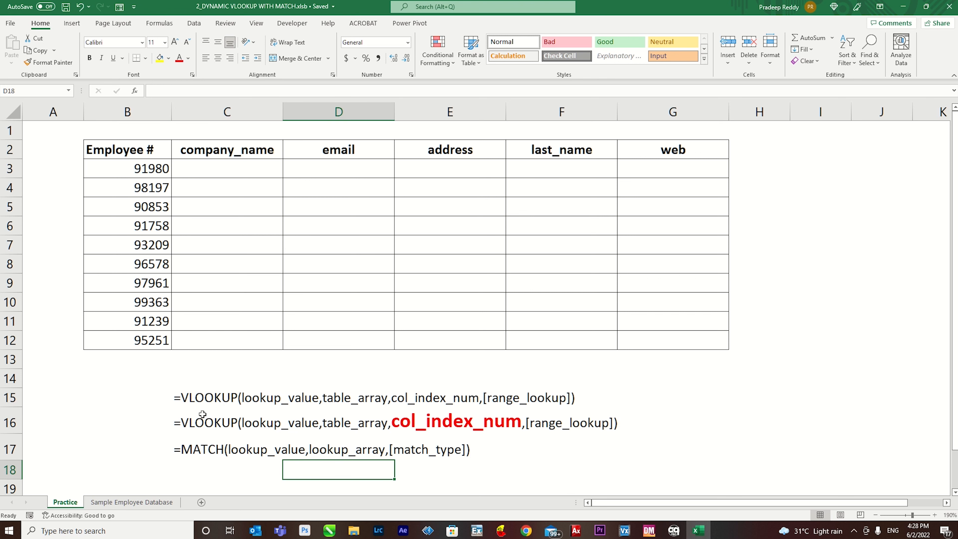
# - Review the VLOOKUP and MATCH syntax notes and the Practice table headers, and compare them with the Sample Employee Database sheet's columns
pyautogui.click(195, 395)
pyautogui.press('Down')
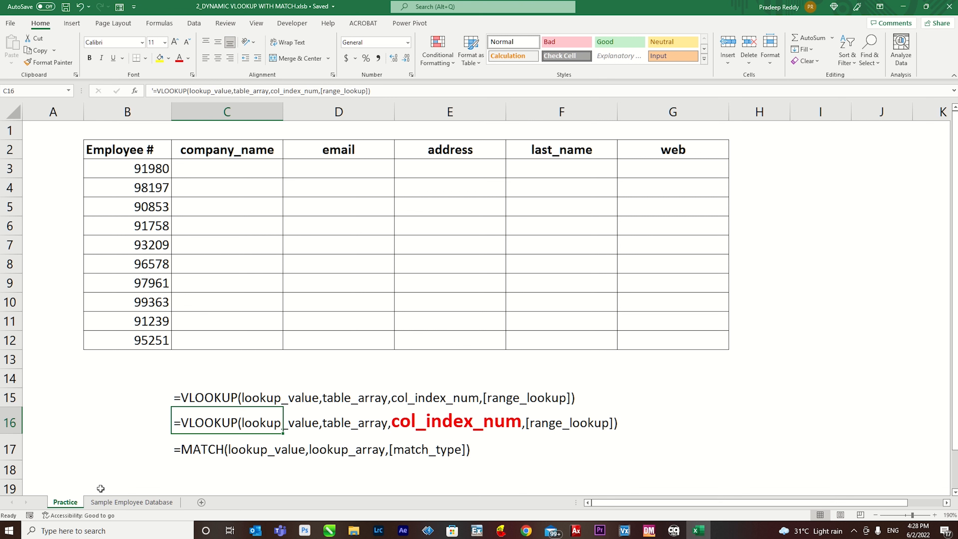
pyautogui.click(203, 449)
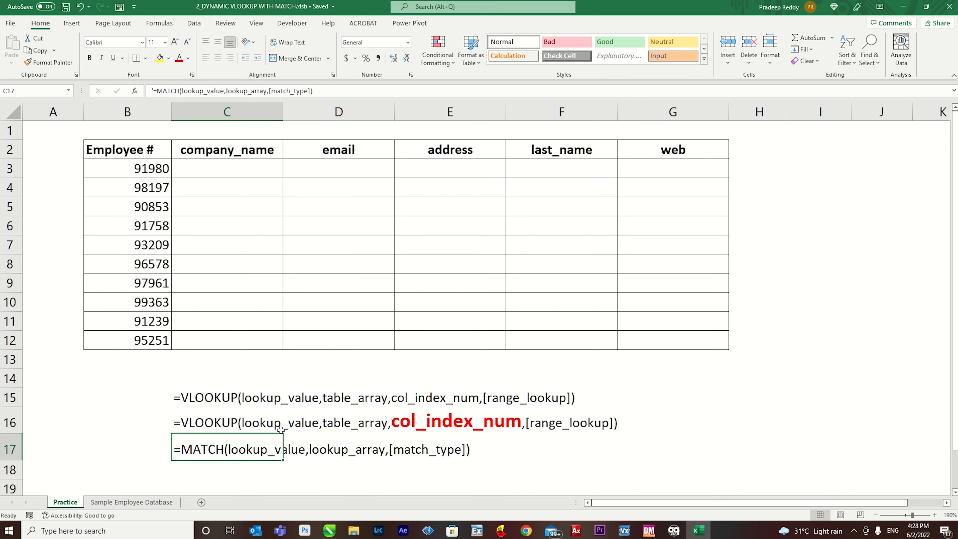
pyautogui.moveTo(241, 150); pyautogui.dragTo(664, 152)
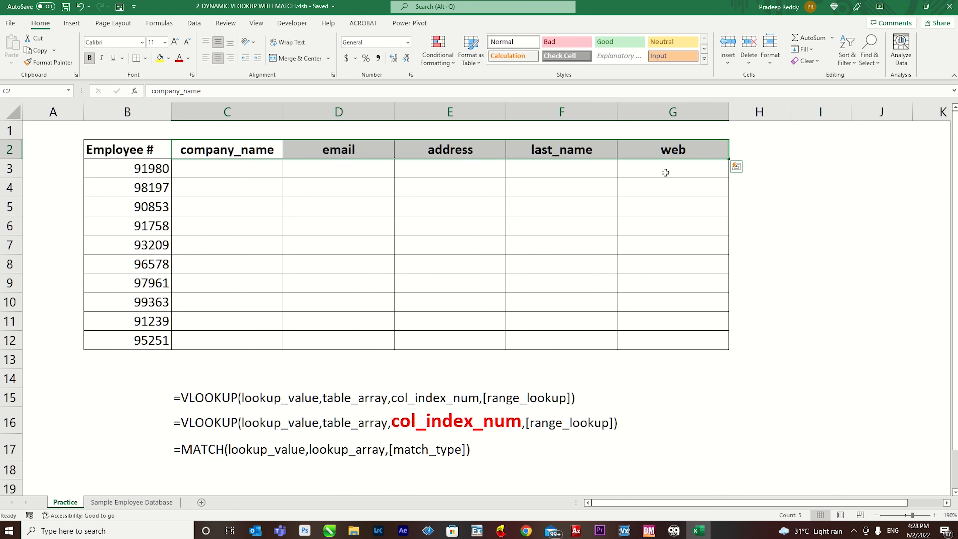
pyautogui.click(245, 130)
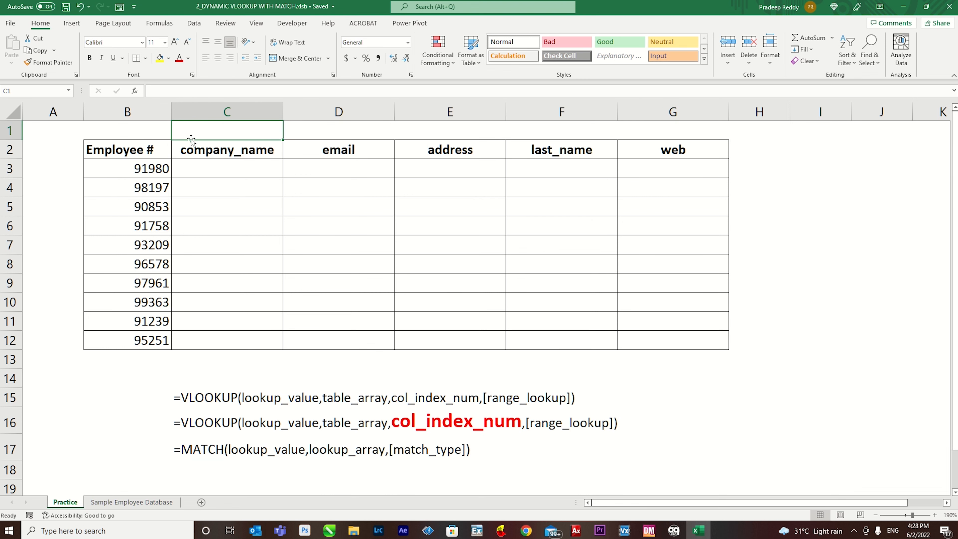
pyautogui.click(232, 150)
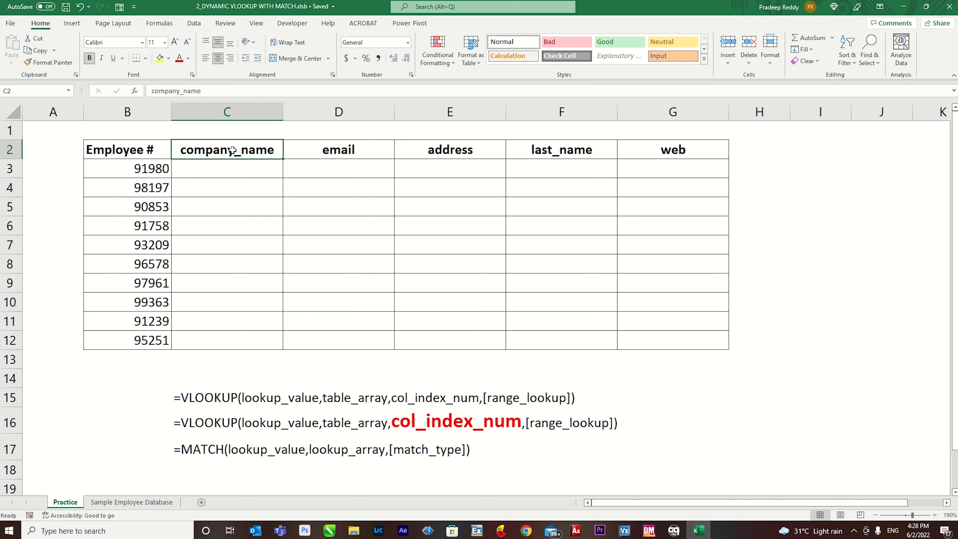
pyautogui.click(140, 148)
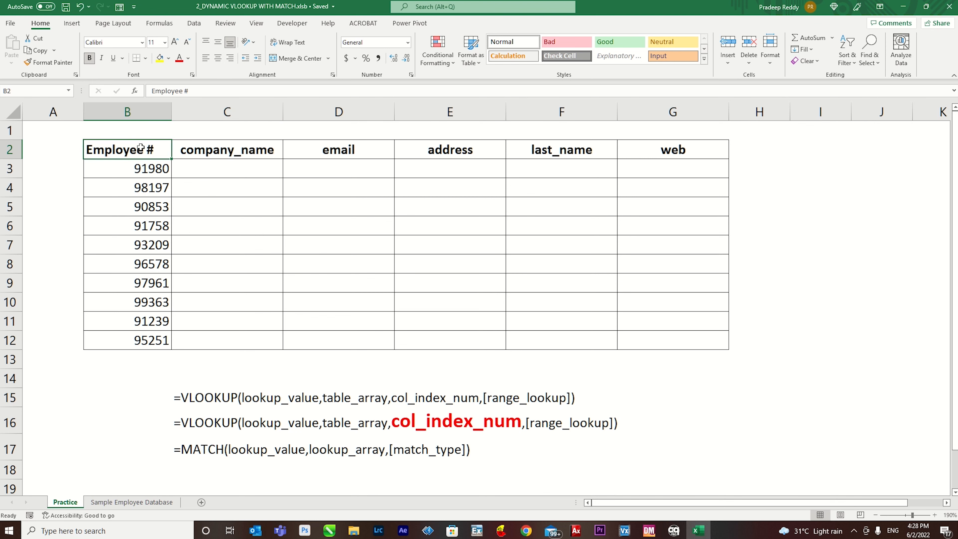
pyautogui.click(160, 504)
pyautogui.hscroll(-5, 368, 135)
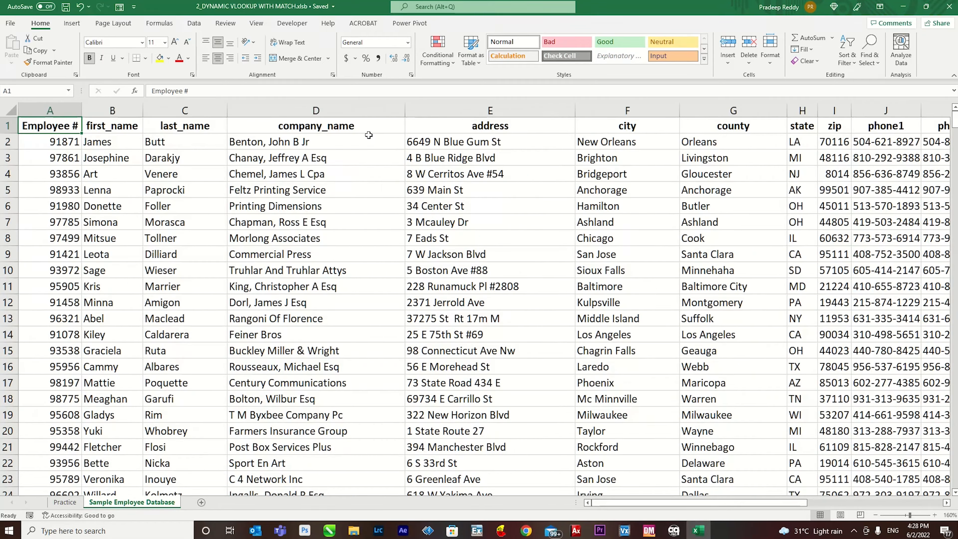
pyautogui.click(65, 502)
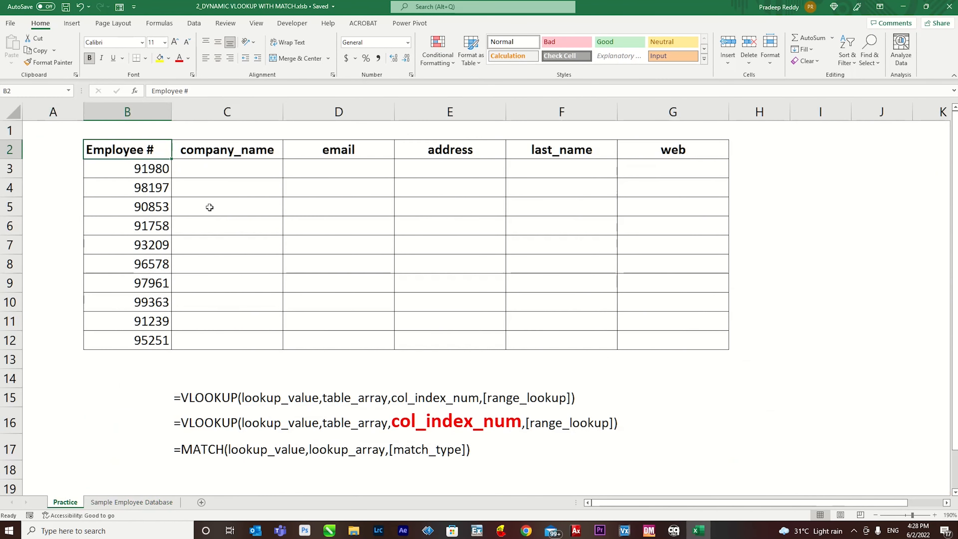
# - Start a MATCH formula in C1 on the Practice sheet, using the company_name header in C2 as the lookup value
pyautogui.click(244, 132)
pyautogui.write('=match(')
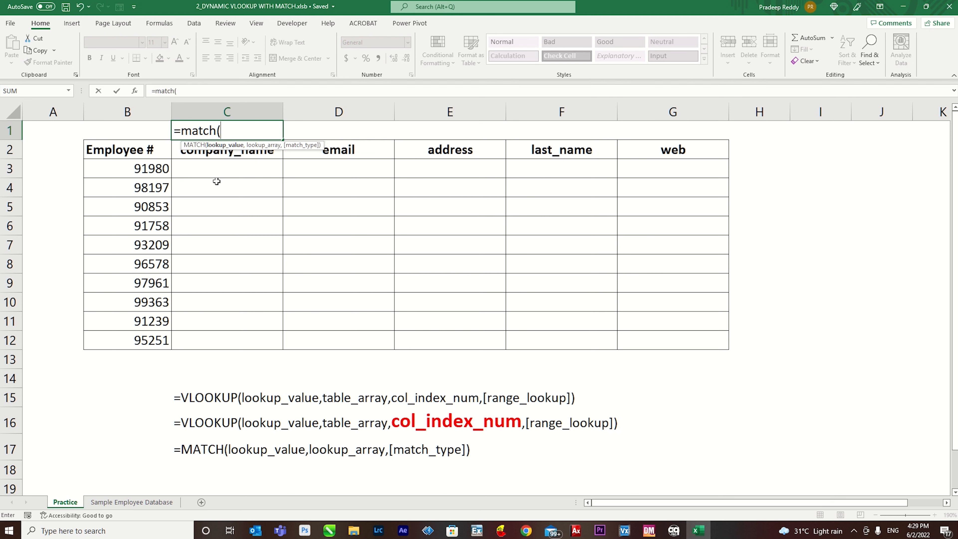
pyautogui.click(248, 152)
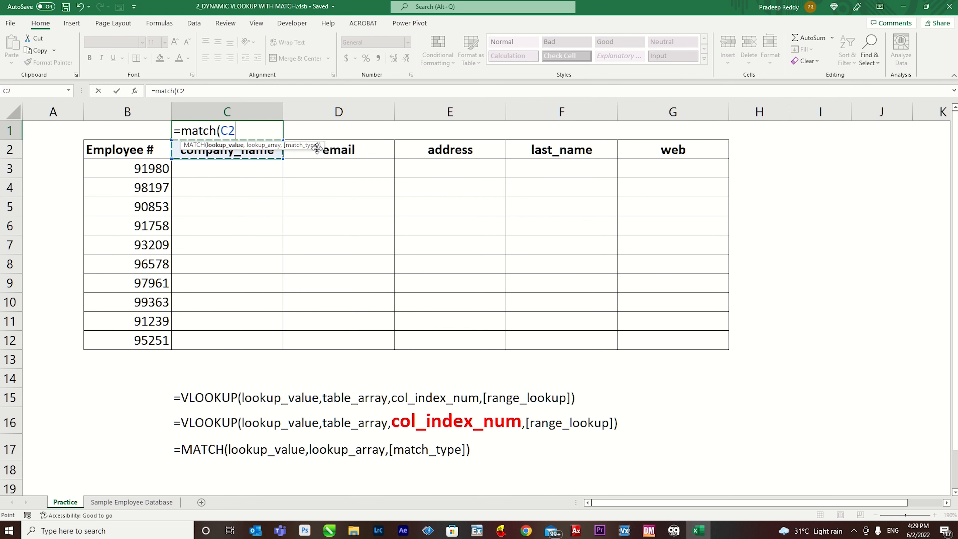
pyautogui.write(',')
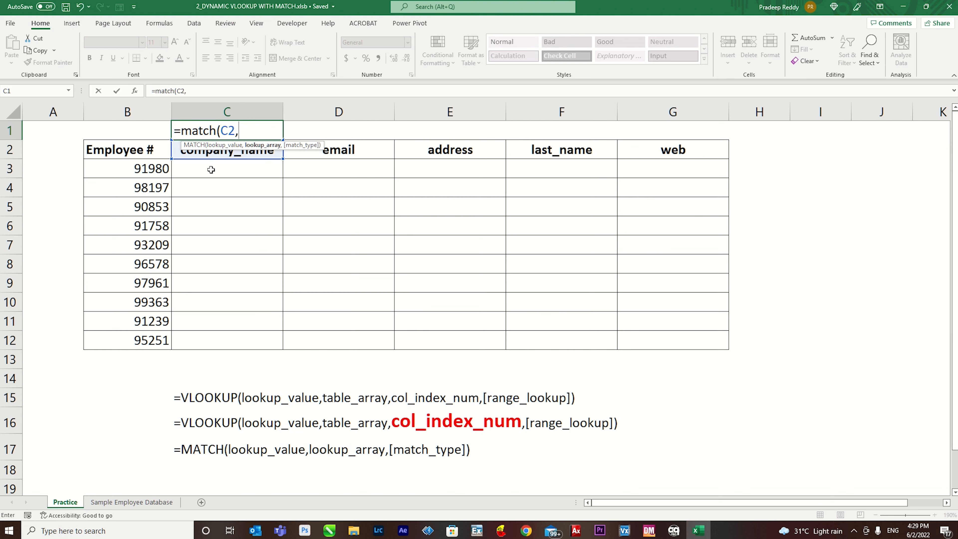
# - Complete the C1 MATCH formula with the absolute header range $A$1:$M$1 from Sample Employee Database and match type 0
pyautogui.click(131, 502)
pyautogui.click(201, 133)
pyautogui.hotkey('ctrl', 'Left')
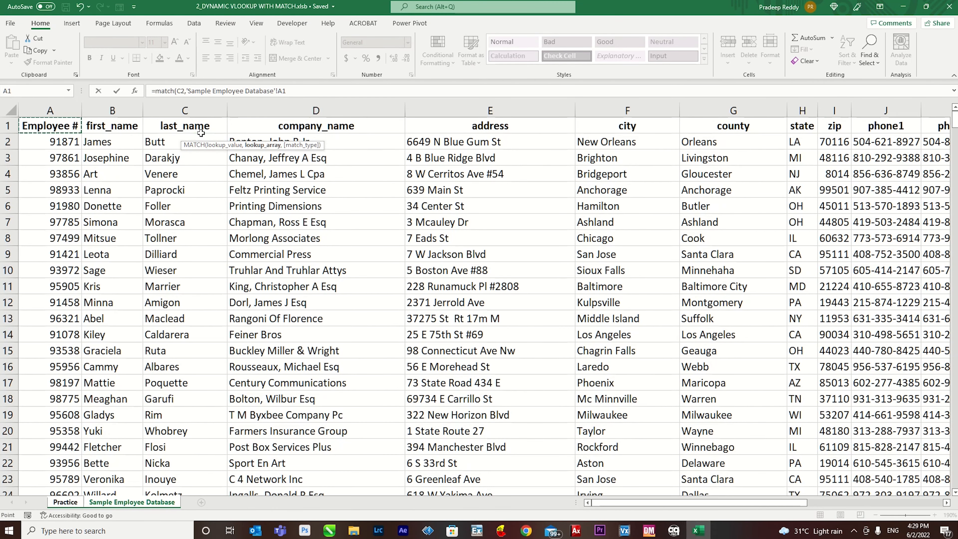
pyautogui.hotkey('ctrl', 'shift', 'Right')
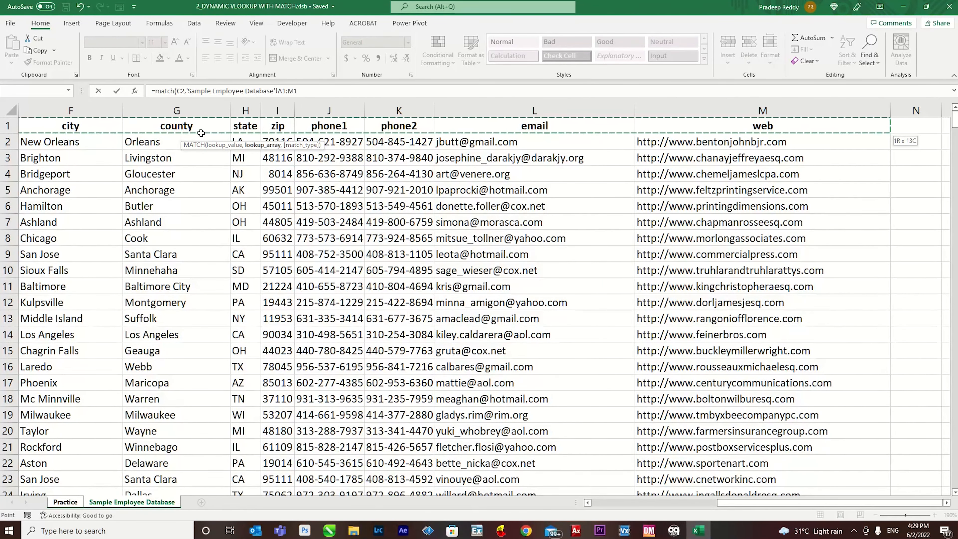
pyautogui.press('F4')
pyautogui.write(',')
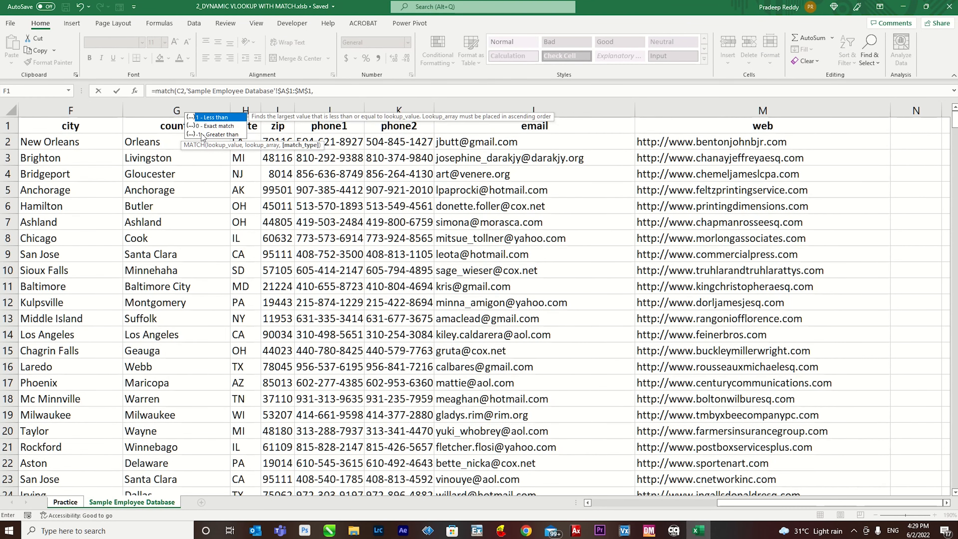
pyautogui.write('0')
pyautogui.press('Return')
pyautogui.click(200, 132)
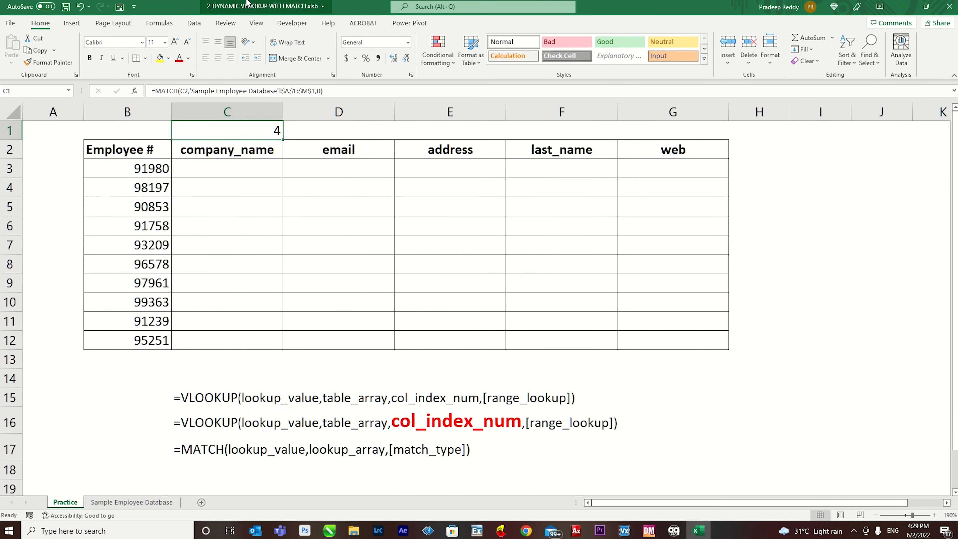
# - Copy the MATCH formula from C1 to D1:G1 and check the column numbers against the headers below
pyautogui.click(245, 155)
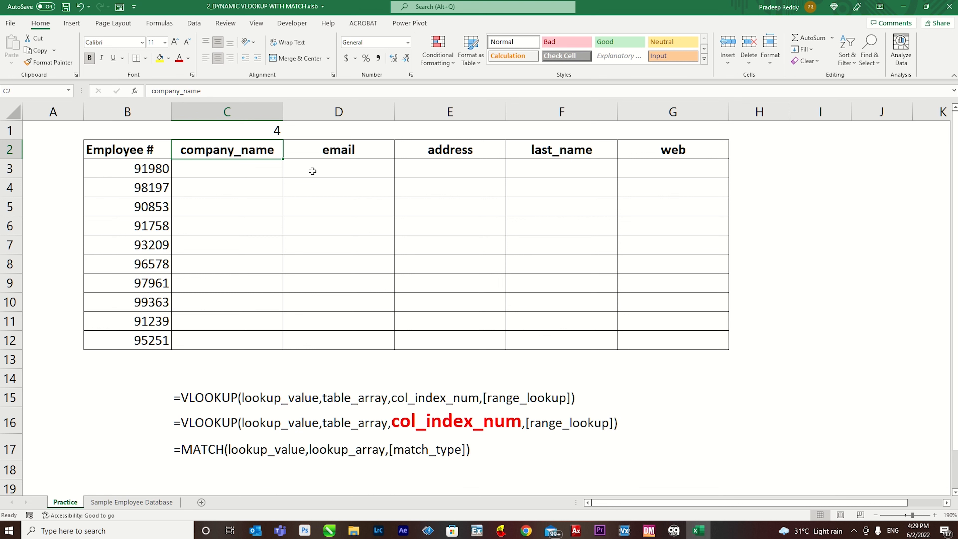
pyautogui.click(269, 130)
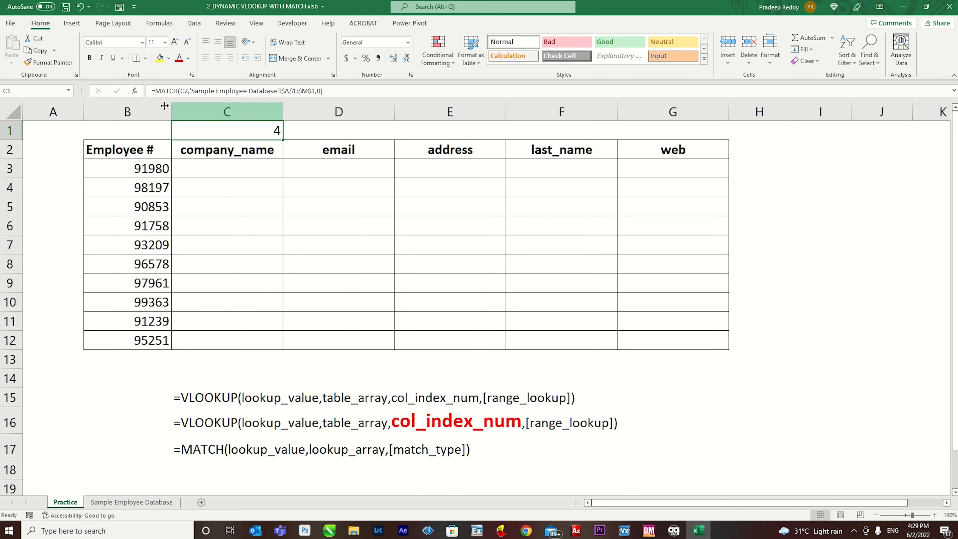
pyautogui.hotkey('ctrl', 'c')
pyautogui.moveTo(331, 131); pyautogui.dragTo(663, 130)
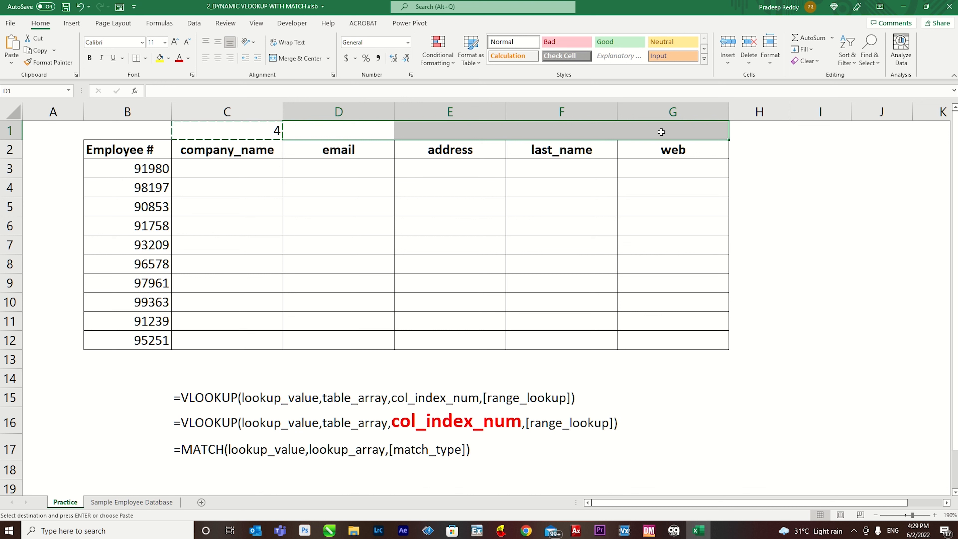
pyautogui.hotkey('ctrl', 'v')
pyautogui.press('Escape')
pyautogui.click(332, 196)
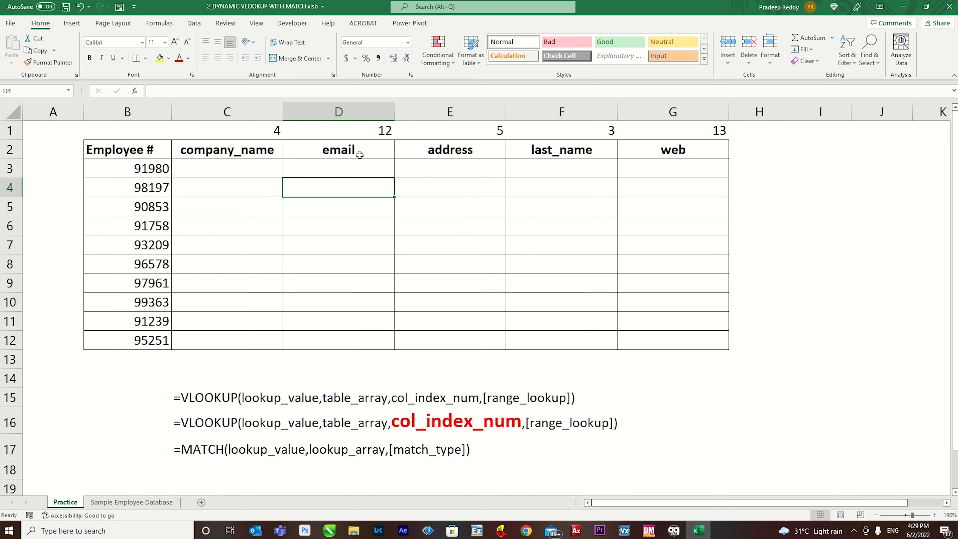
pyautogui.click(362, 153)
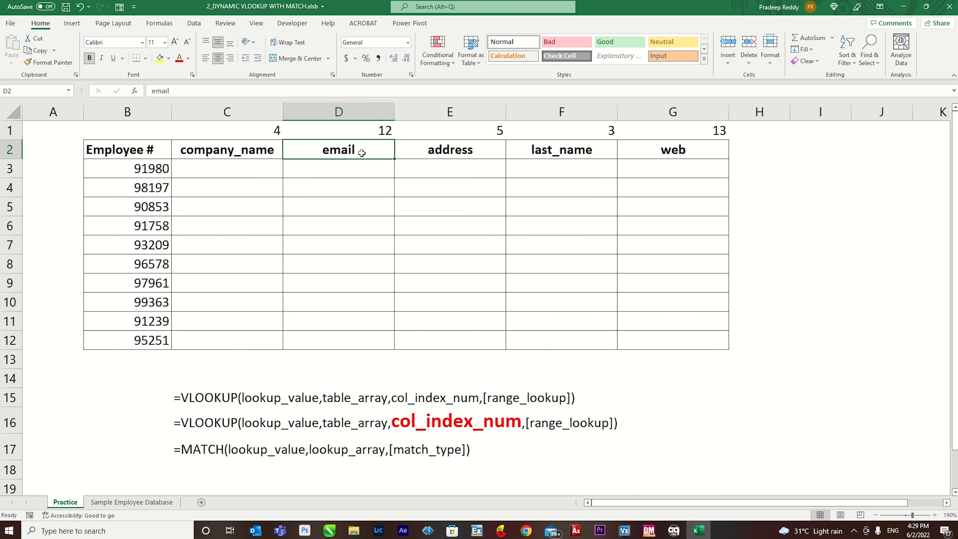
pyautogui.click(462, 152)
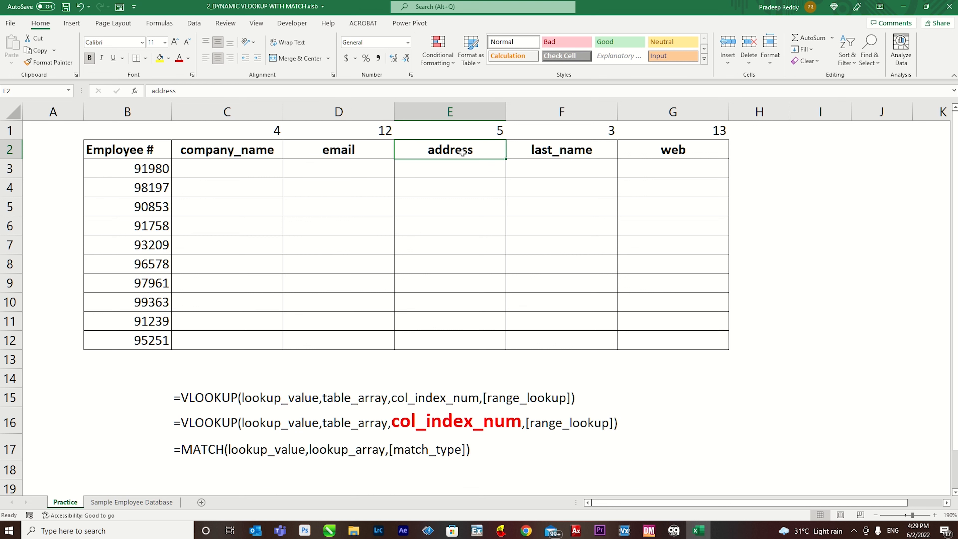
pyautogui.click(526, 153)
pyautogui.click(655, 152)
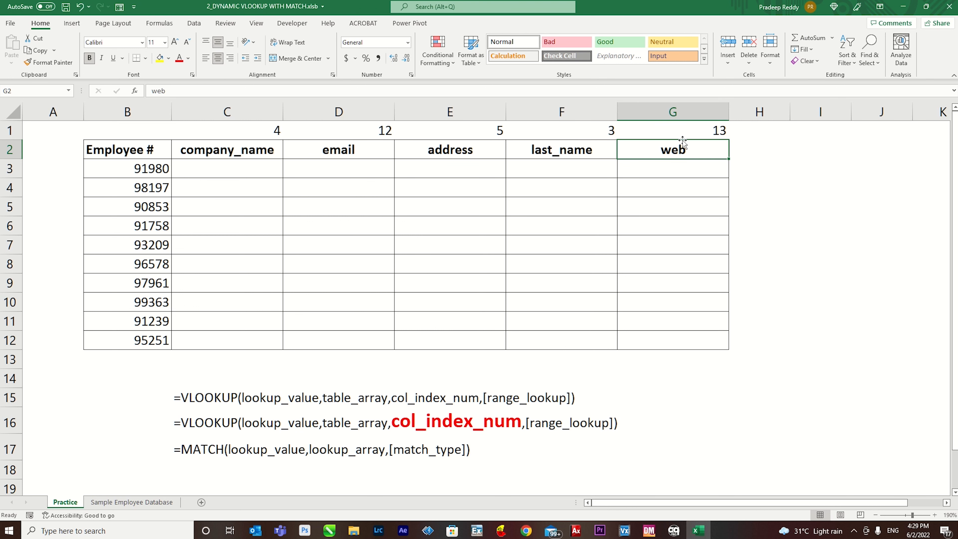
pyautogui.moveTo(261, 132); pyautogui.dragTo(672, 140)
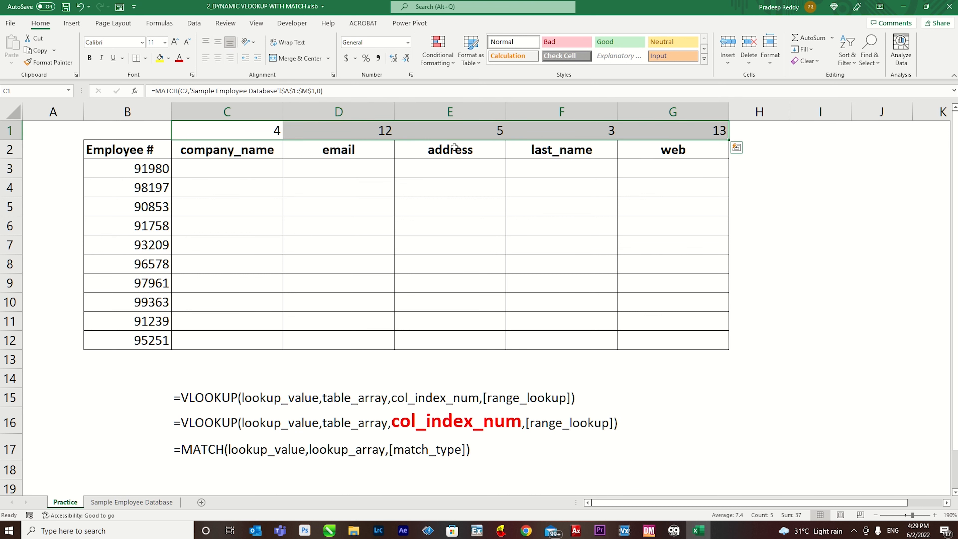
# - Start a VLOOKUP formula in C3 with the employee number in B3 as the lookup value
pyautogui.click(234, 176)
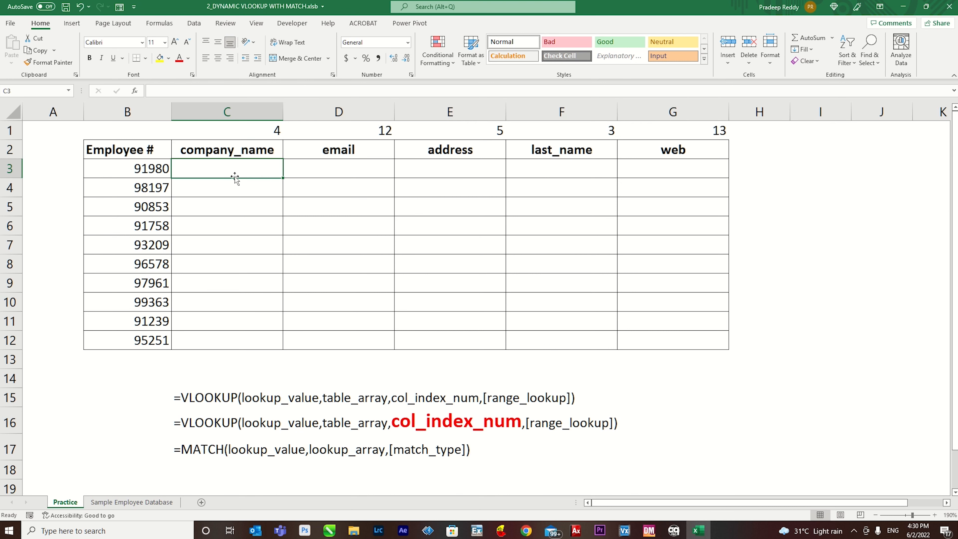
pyautogui.write('=vlookup(')
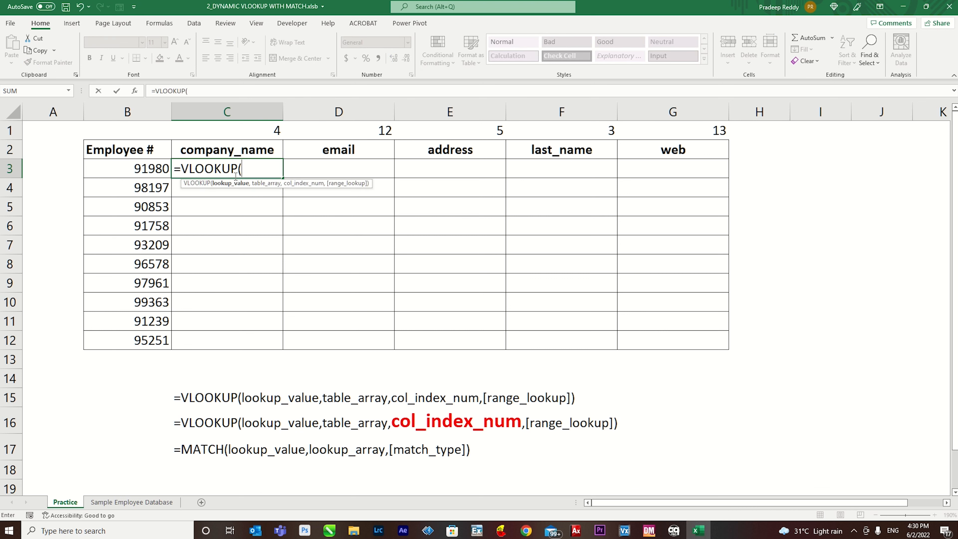
pyautogui.click(145, 167)
pyautogui.write(',')
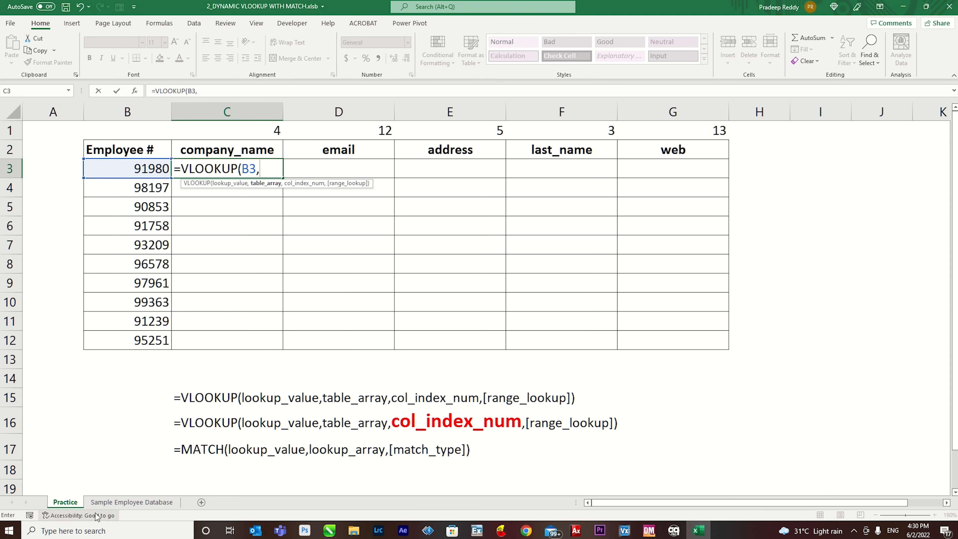
# - Set the VLOOKUP table array to the absolute columns $A:$M of the Sample Employee Database sheet
pyautogui.click(110, 505)
pyautogui.click(88, 136)
pyautogui.hotkey('ctrl', 'Left')
pyautogui.hotkey('ctrl', 'space')
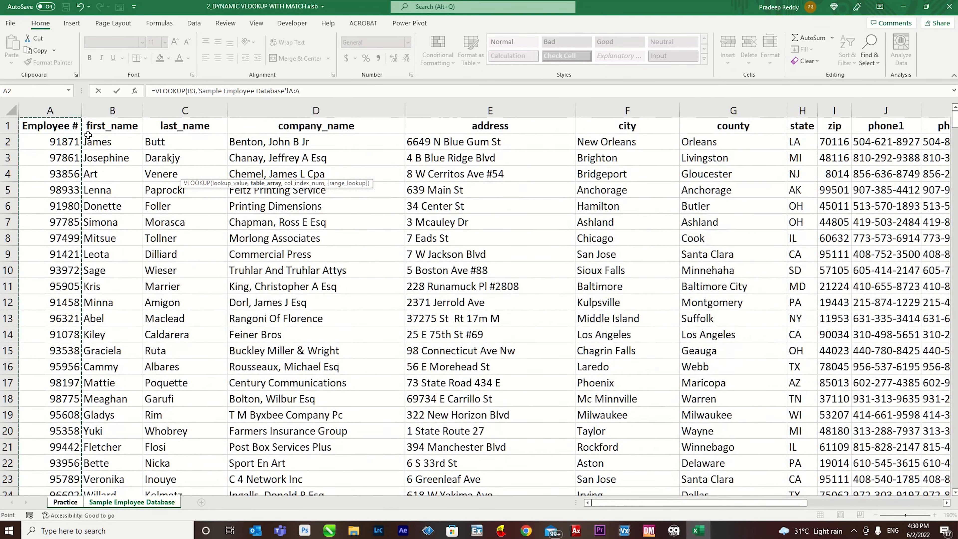
pyautogui.hotkey('ctrl', 'shift', 'Right')
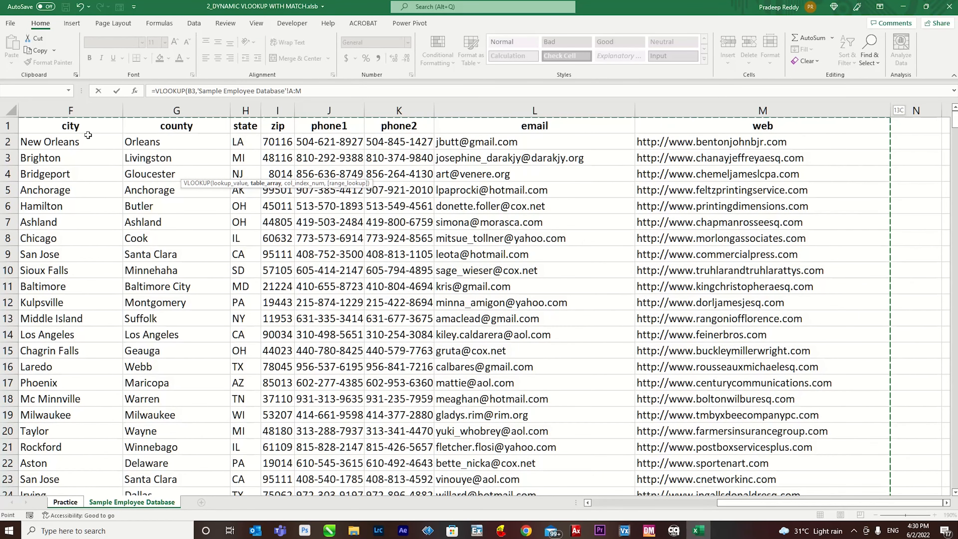
pyautogui.press('F4')
pyautogui.write(',')
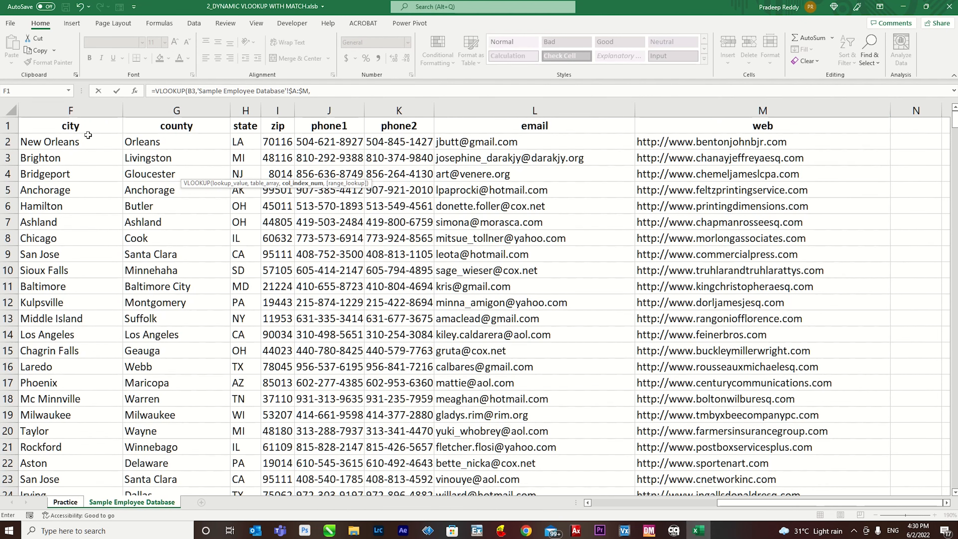
# - Nest a MATCH function as the column index, with the row-locked company_name header C$2 as its lookup value
pyautogui.write('match')
pyautogui.press('Tab')
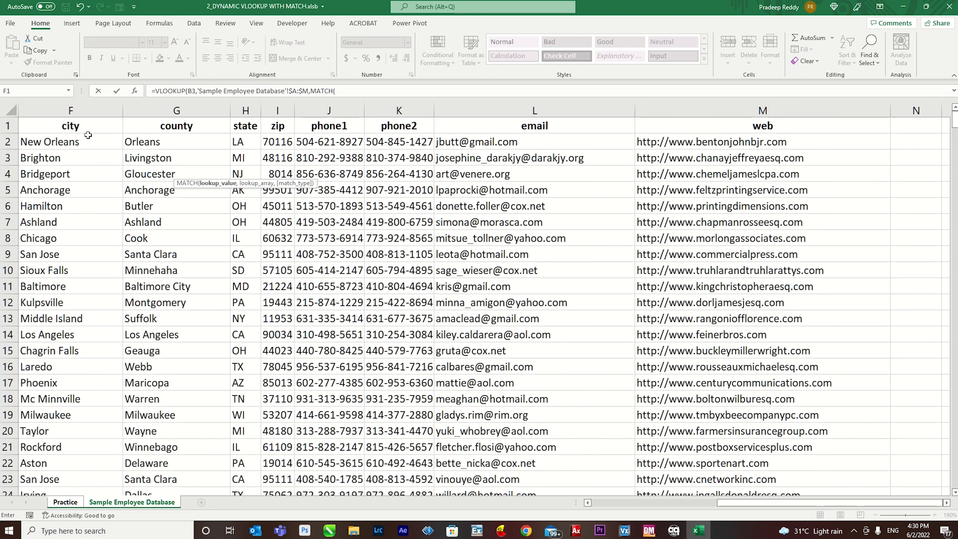
pyautogui.click(73, 504)
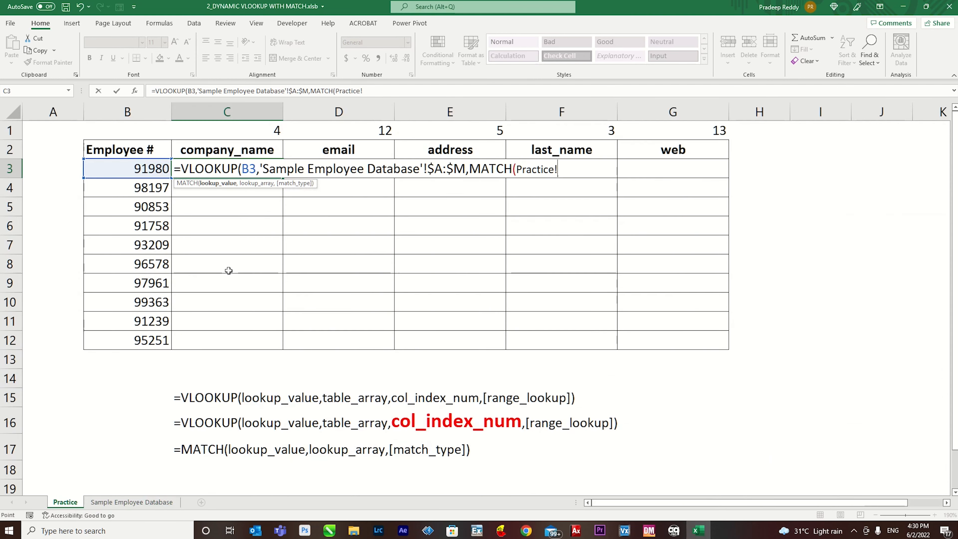
pyautogui.click(237, 145)
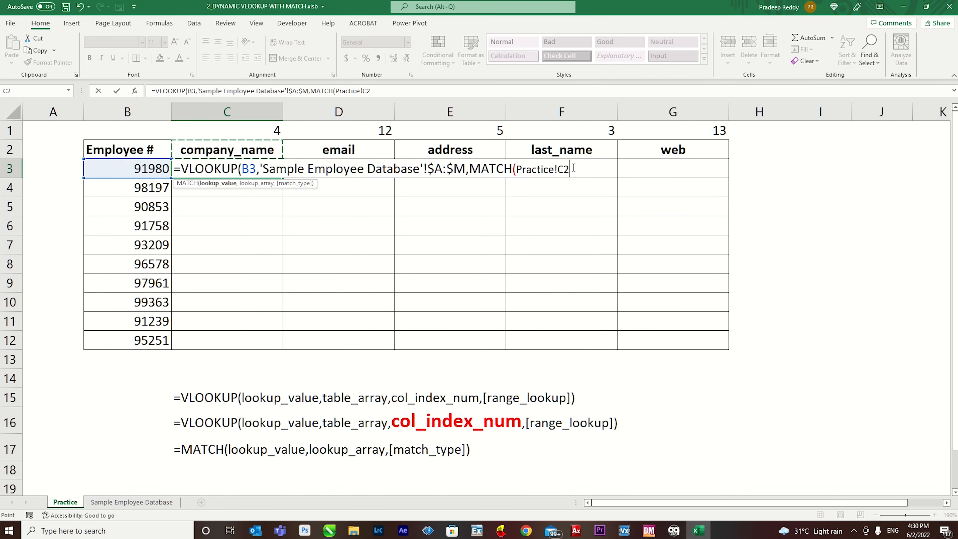
pyautogui.click(364, 92)
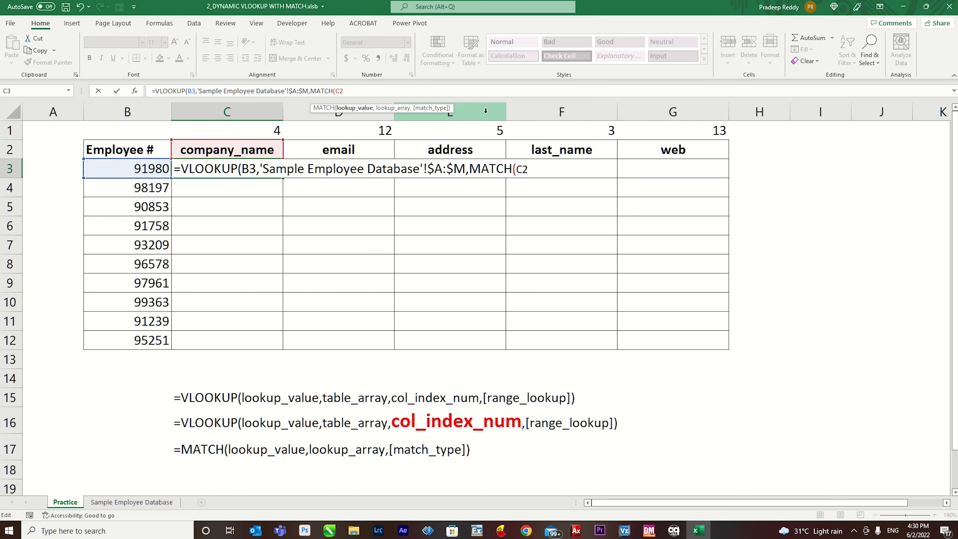
pyautogui.write('$M')
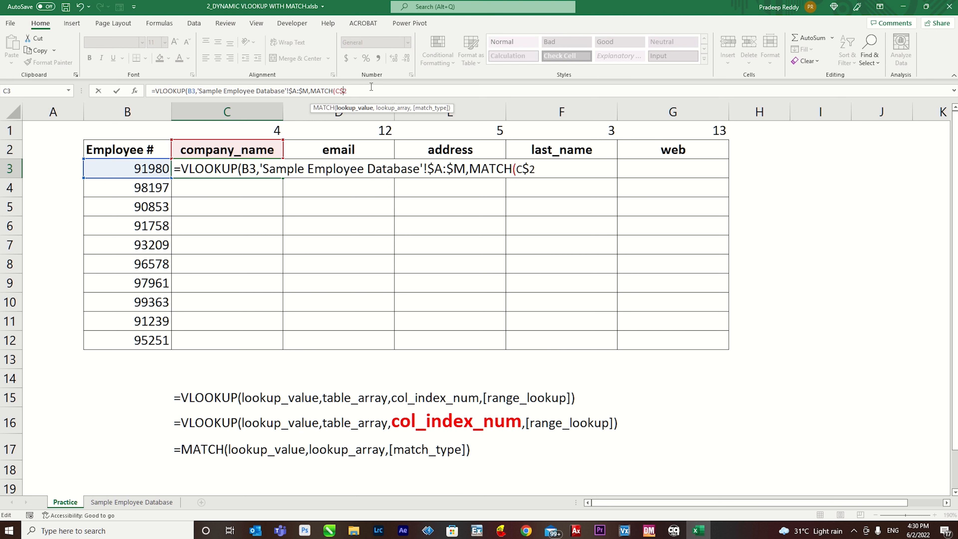
pyautogui.write(',')
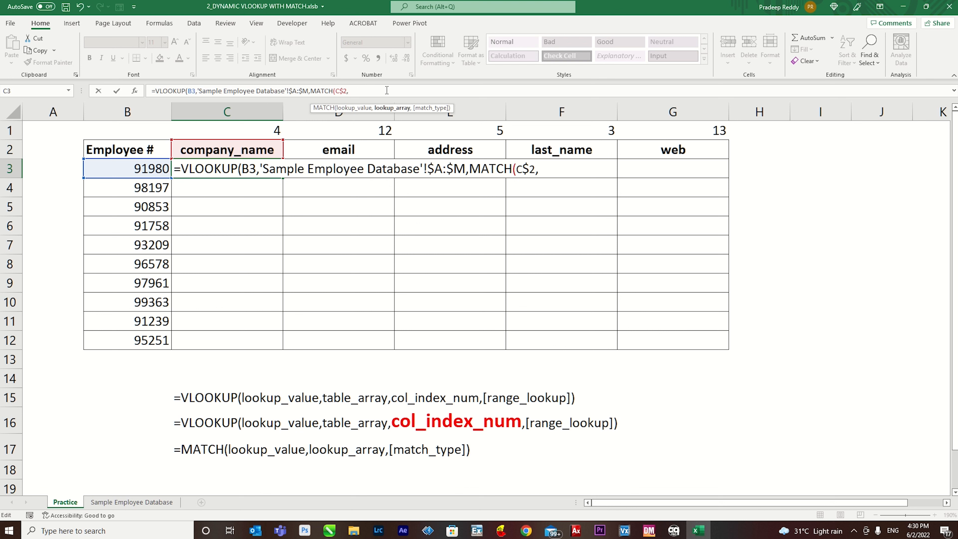
# - Complete the nested MATCH with the Sample Employee Database header row $A$1:$M$1 as the absolute lookup array and match type 0
pyautogui.click(128, 502)
pyautogui.hotkey('ctrl', 'shift', 'Right')
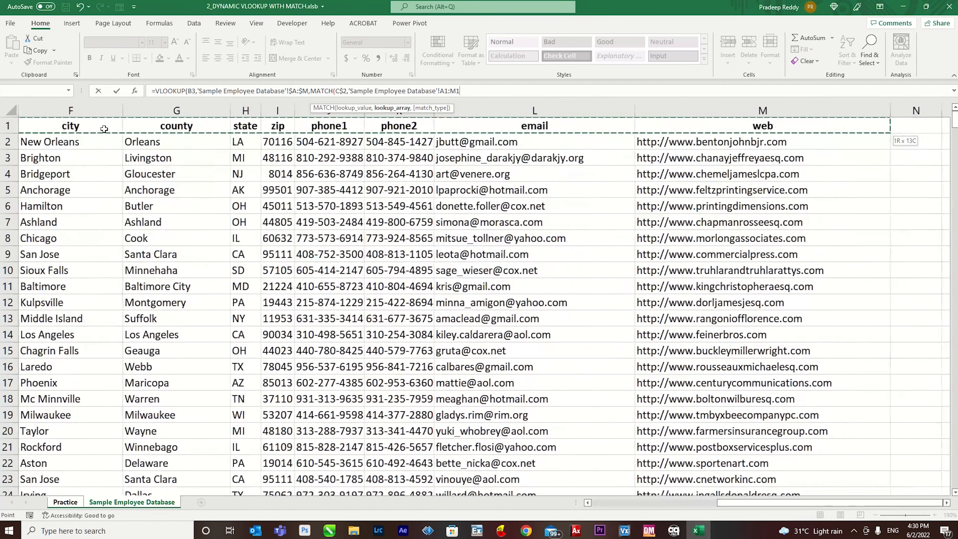
pyautogui.press('F4')
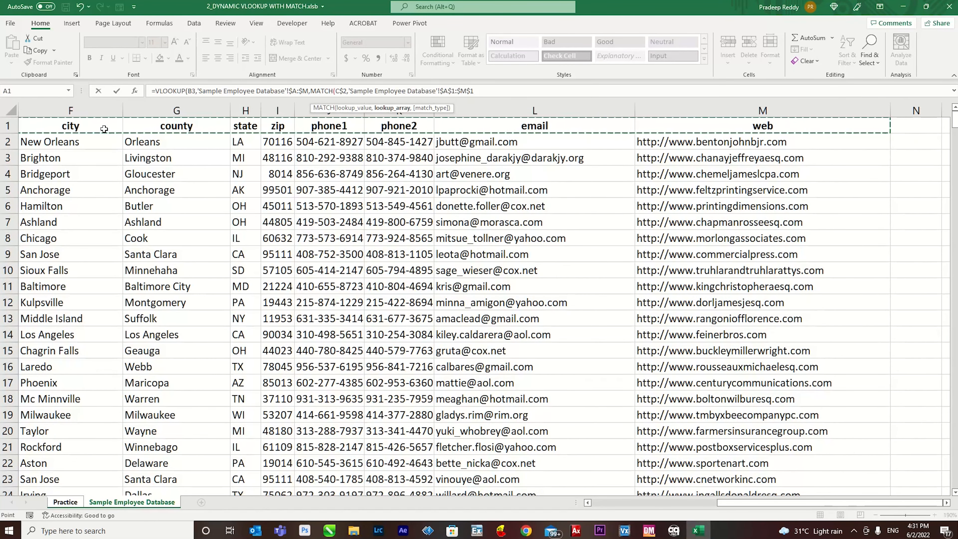
pyautogui.write(',')
pyautogui.write('0')
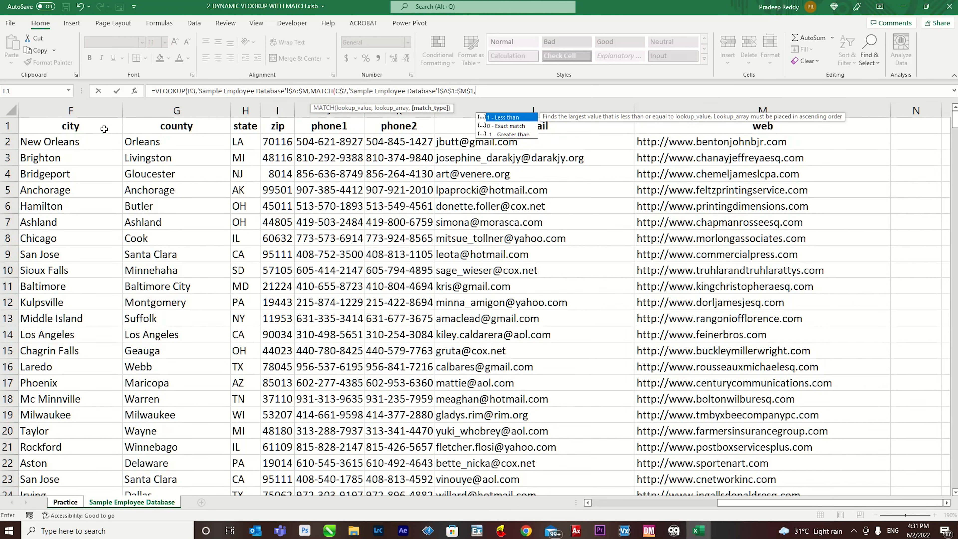
pyautogui.write(')')
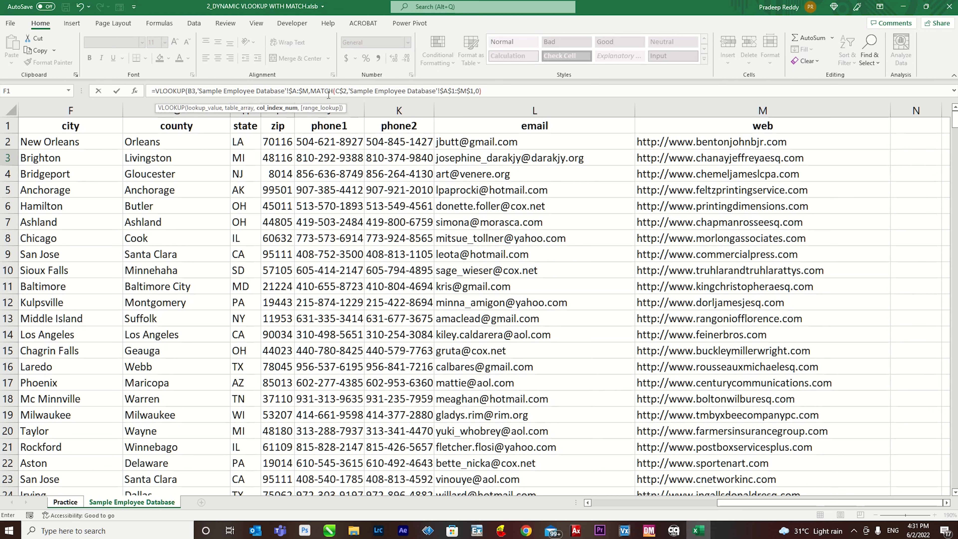
# - Finish the VLOOKUP in C3 with 0 as the range lookup and enter the formula
pyautogui.write(',0')
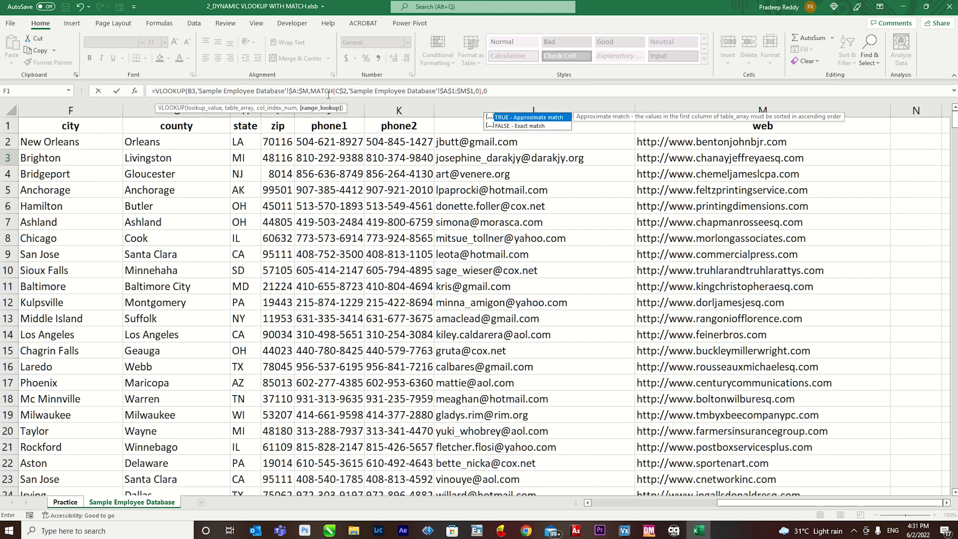
pyautogui.write(')')
pyautogui.press('Return')
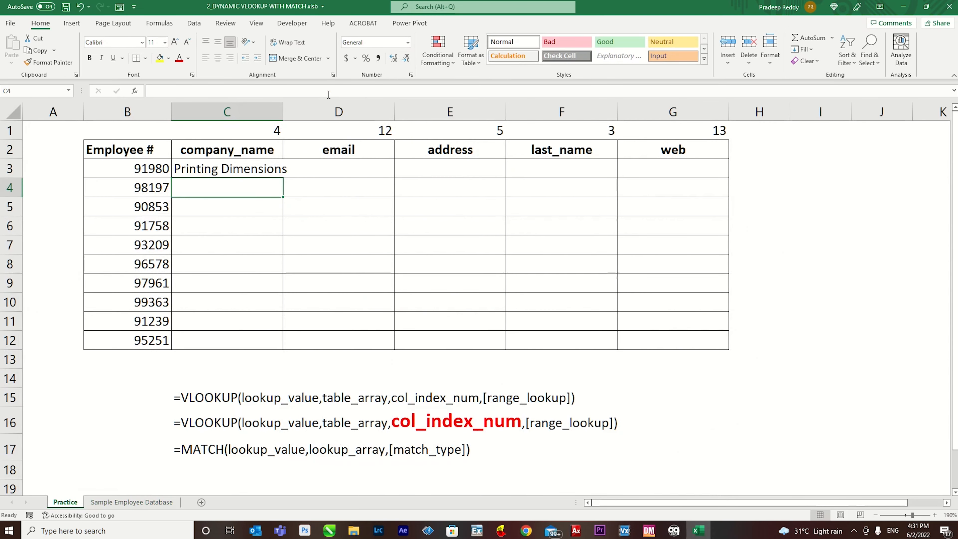
# - Edit the C3 formula to lock the lookup value's column as $B3
pyautogui.click(274, 171)
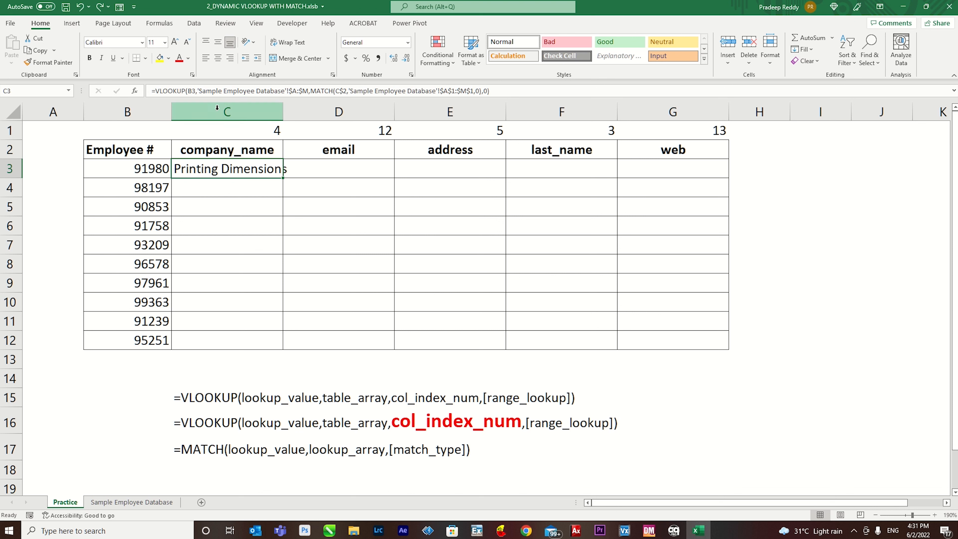
pyautogui.click(192, 92)
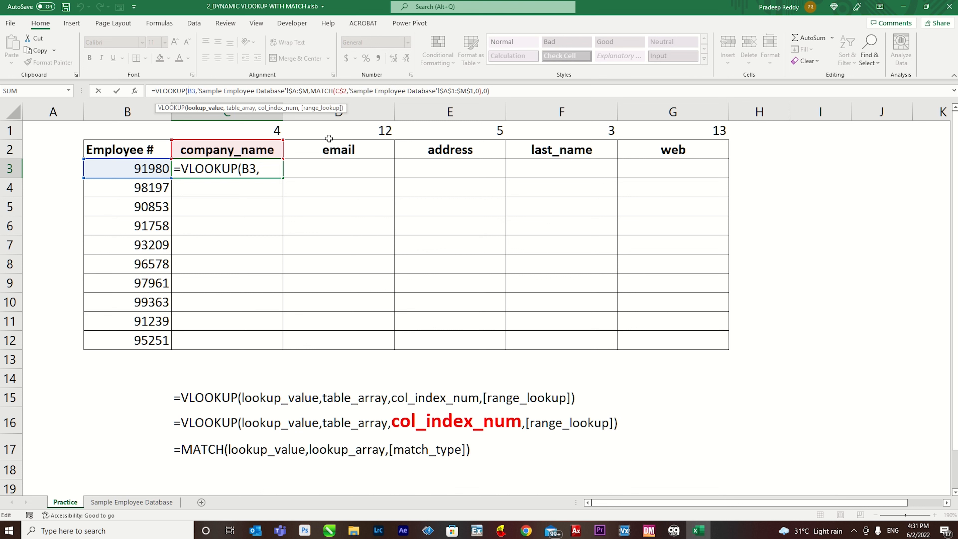
pyautogui.write('$')
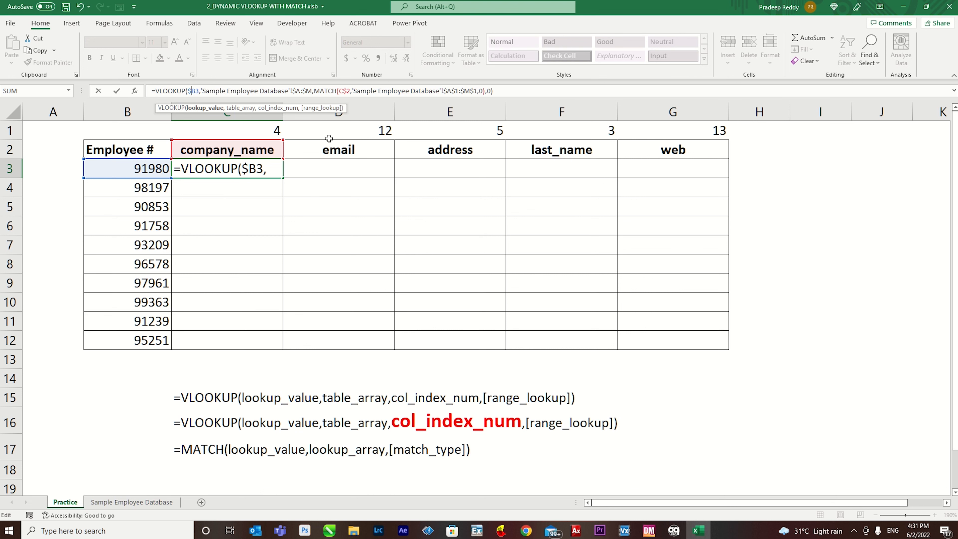
pyautogui.hotkey('ctrl', 'Return')
# - Copy the VLOOKUP formula from C3 to the whole range C3:G12
pyautogui.hotkey('ctrl', 'c')
pyautogui.hotkey('shift', 'Right')
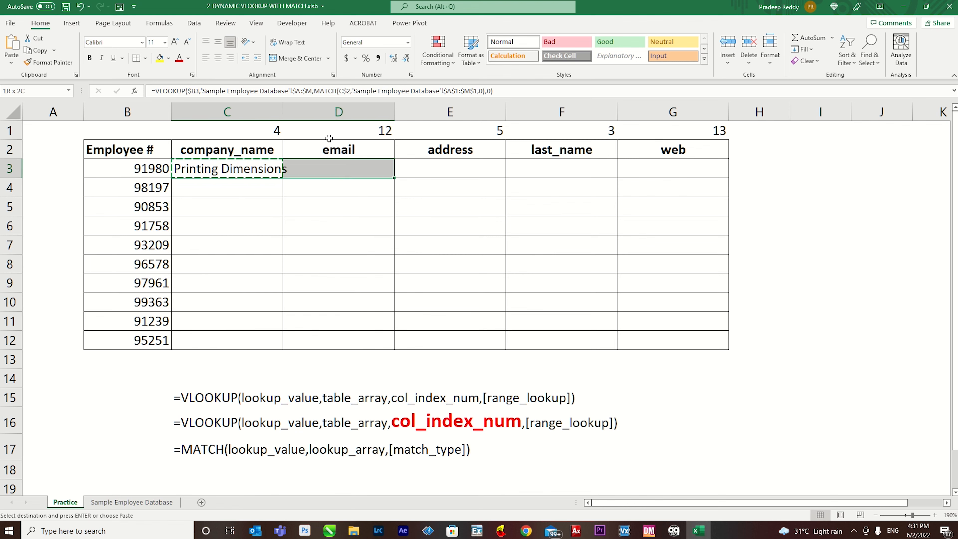
pyautogui.hotkey('shift', 'Right')
pyautogui.hotkey('shift', 'Right')
pyautogui.hotkey('shift', 'Down')
pyautogui.hotkey('shift', 'Right')
pyautogui.hotkey('shift', 'Down')
pyautogui.hotkey('shift', 'Down')
pyautogui.hotkey('shift', 'Down')
pyautogui.hotkey('shift', 'Down')
pyautogui.hotkey('shift', 'Down')
pyautogui.hotkey('shift', 'Down')
pyautogui.hotkey('shift', 'Down')
pyautogui.hotkey('shift', 'Down')
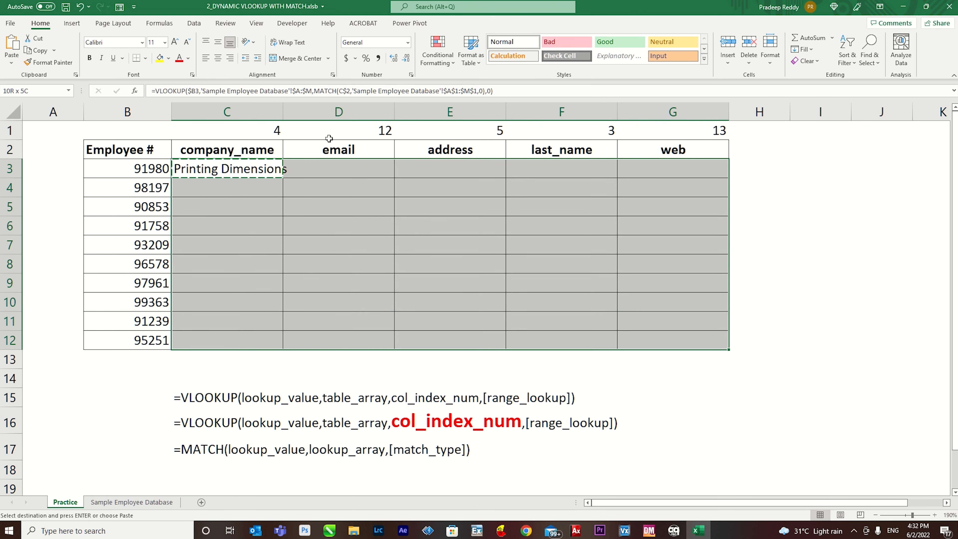
pyautogui.hotkey('ctrl', 'v')
pyautogui.press('Escape')
# - Check the copied formula in D3, the filled range C3:G12 and the MATCH helper formula in D1
pyautogui.click(332, 171)
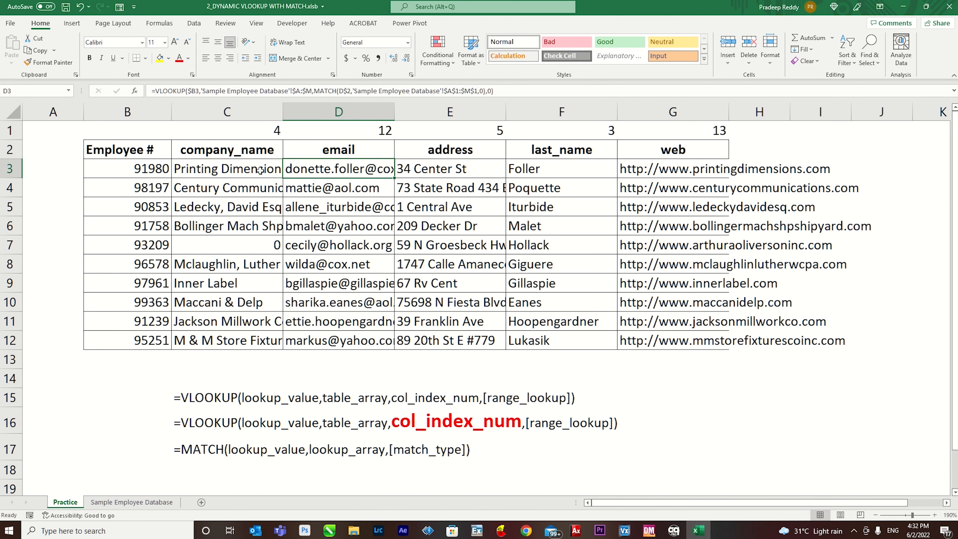
pyautogui.moveTo(246, 169); pyautogui.dragTo(673, 338)
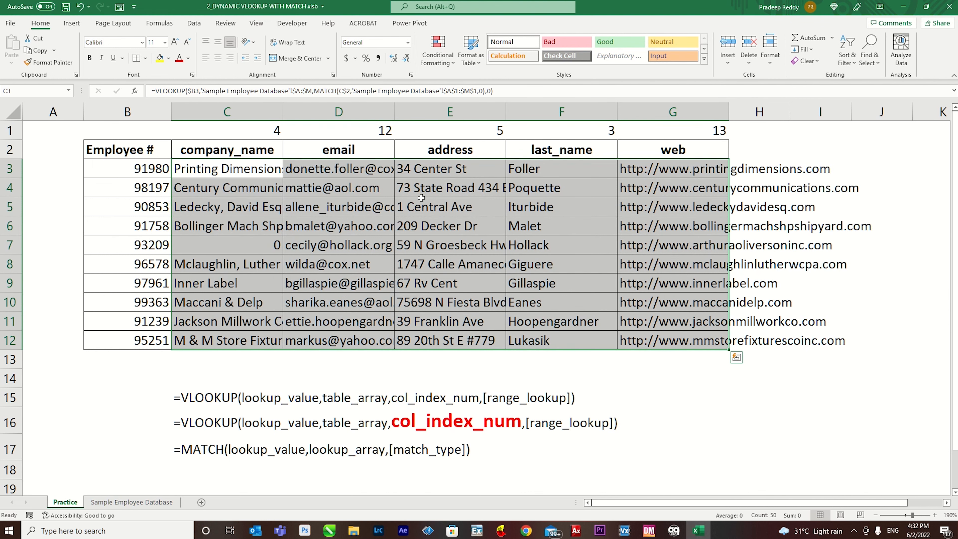
pyautogui.click(350, 132)
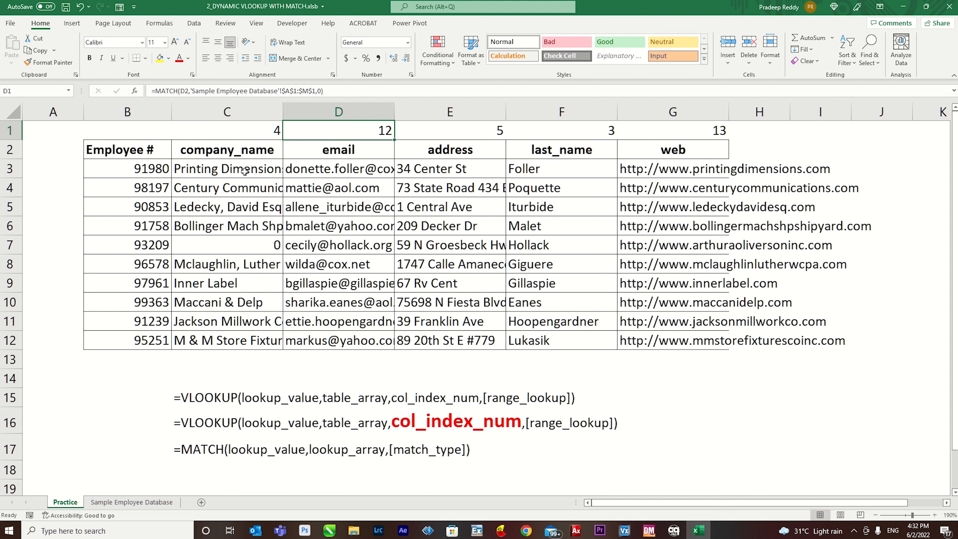